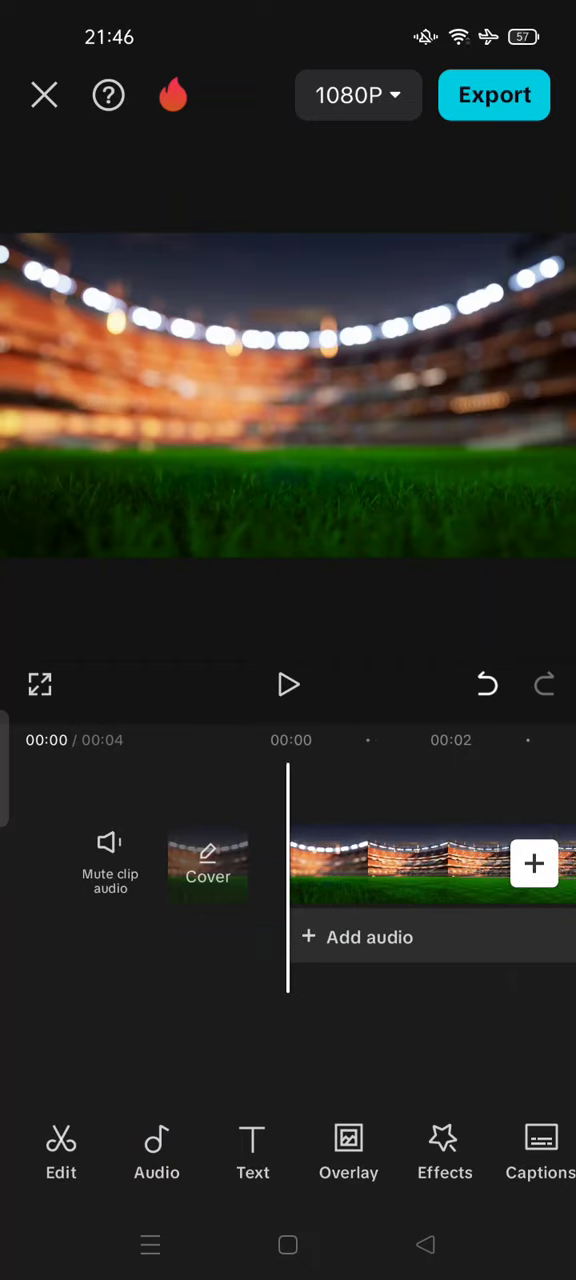
Step: Preview the stadium clip, select it and open its colour adjustment settings
click(288, 684)
click(400, 862)
drag(440, 1128, 200, 1128)
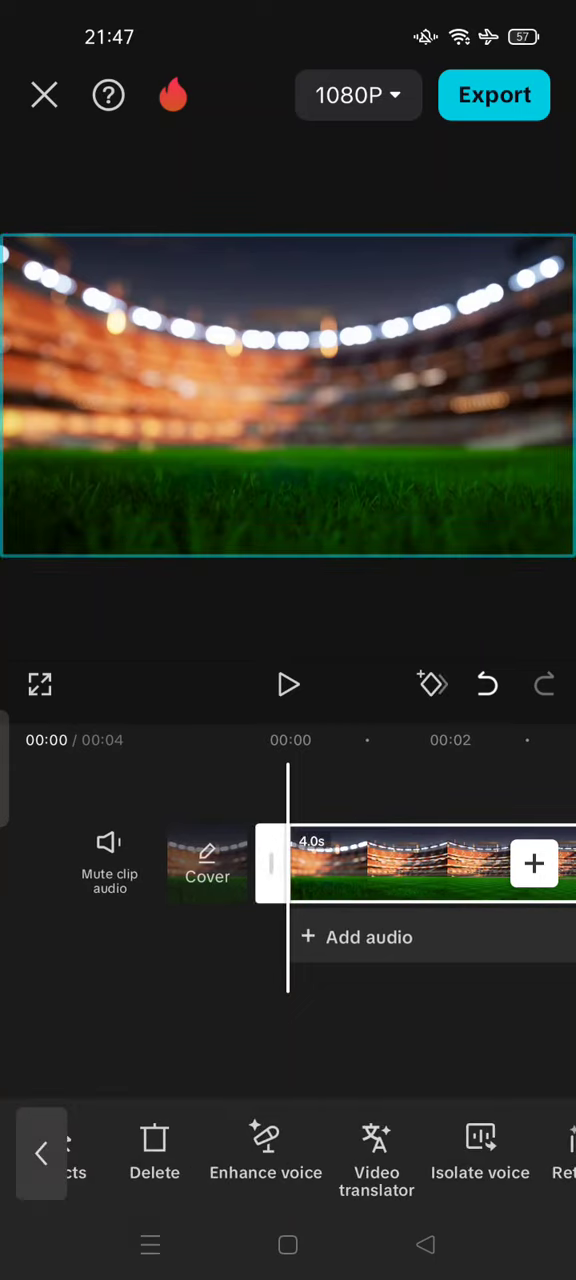
mouse_move(480, 1140)
mouse_down()
mouse_move(200, 1140)
mouse_move(250, 1140)
mouse_up()
drag(450, 1140, 250, 1140)
click(348, 1140)
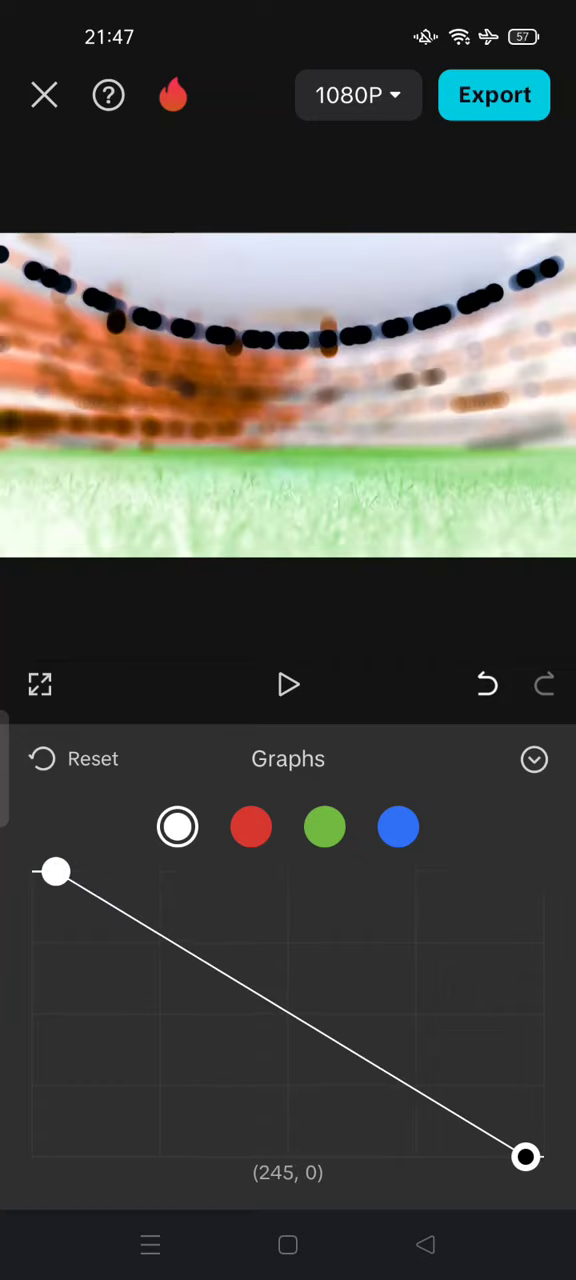
Step: Invert the red, green and blue curves by swapping their dark and bright endpoints, then apply
click(251, 826)
drag(32, 1157, 47, 872)
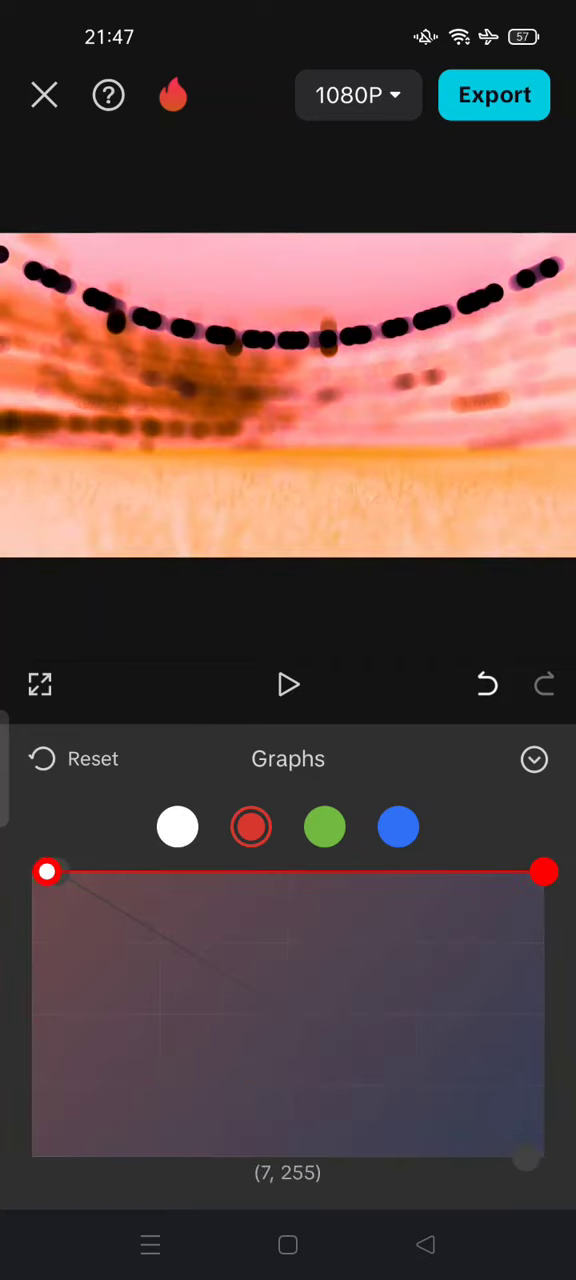
drag(543, 872, 543, 1157)
click(324, 826)
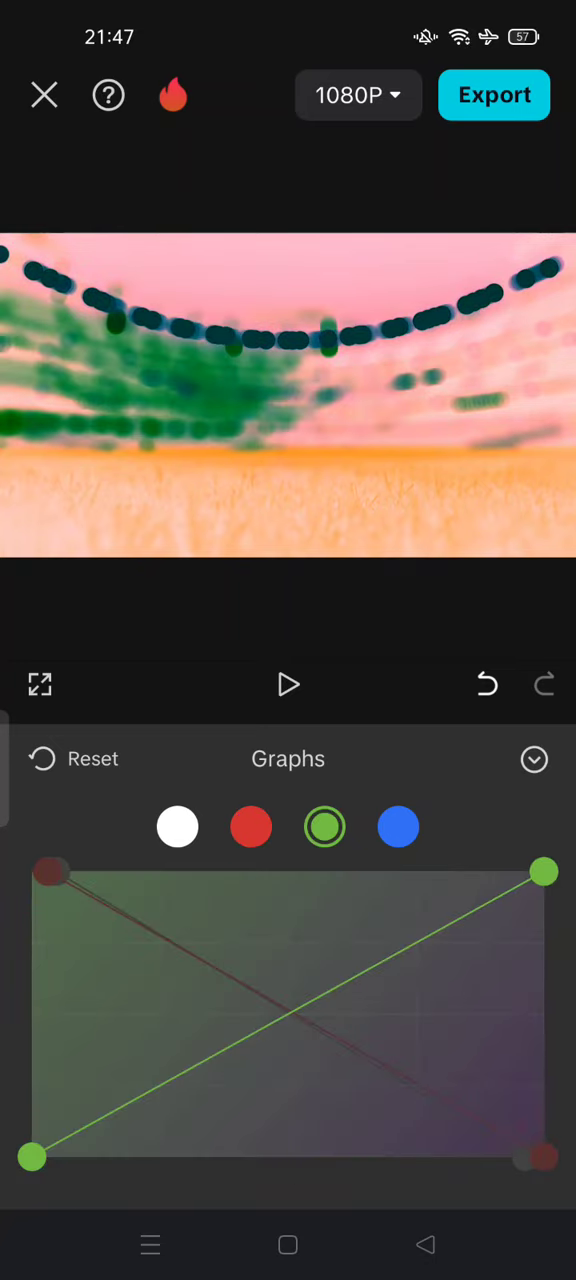
drag(32, 1157, 50, 872)
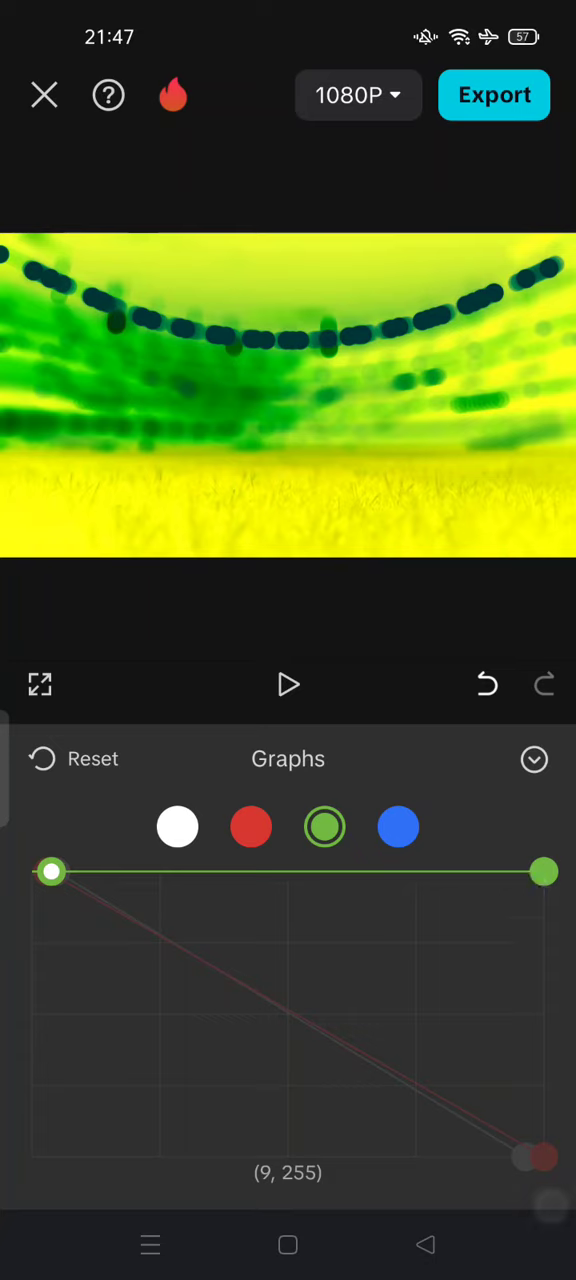
drag(543, 872, 523, 1157)
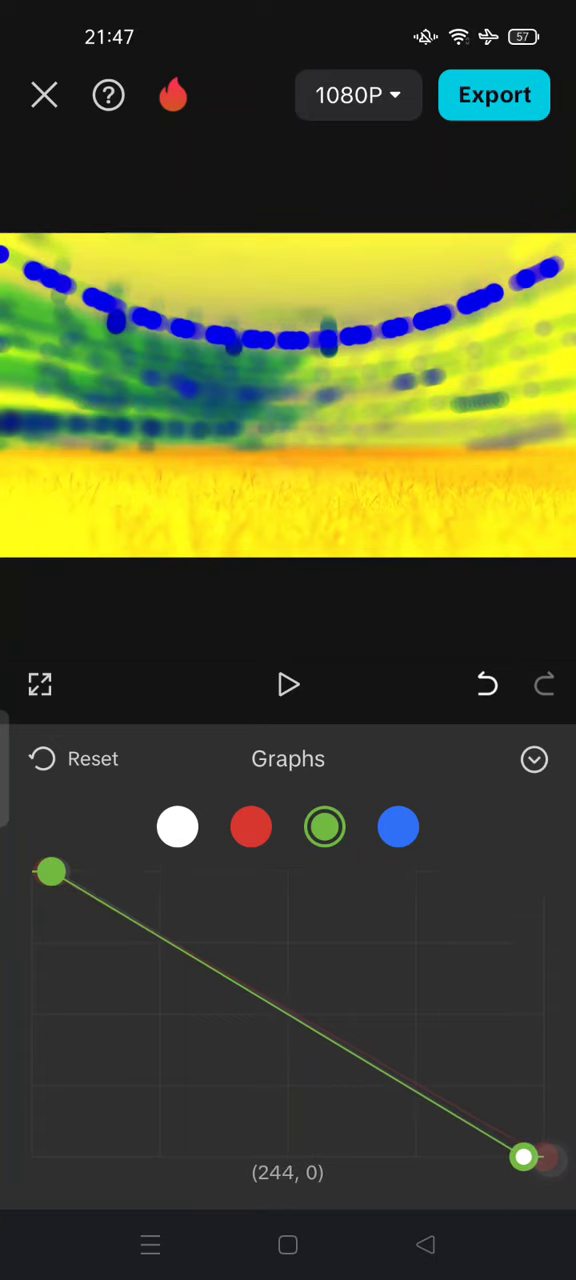
click(397, 826)
drag(32, 1157, 64, 872)
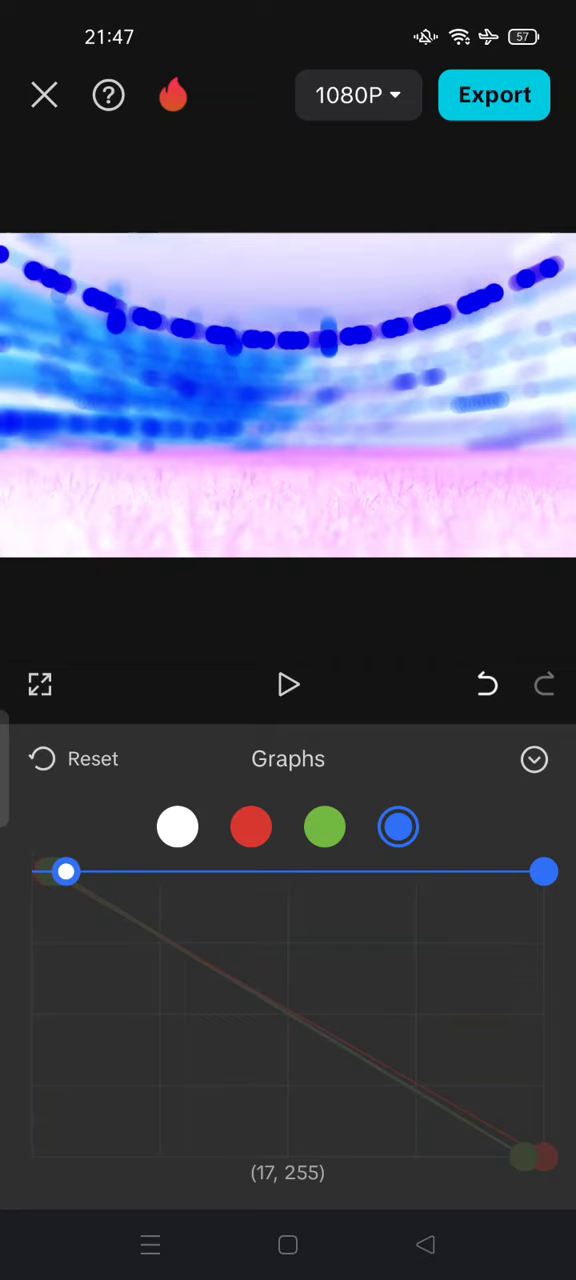
drag(543, 872, 535, 1157)
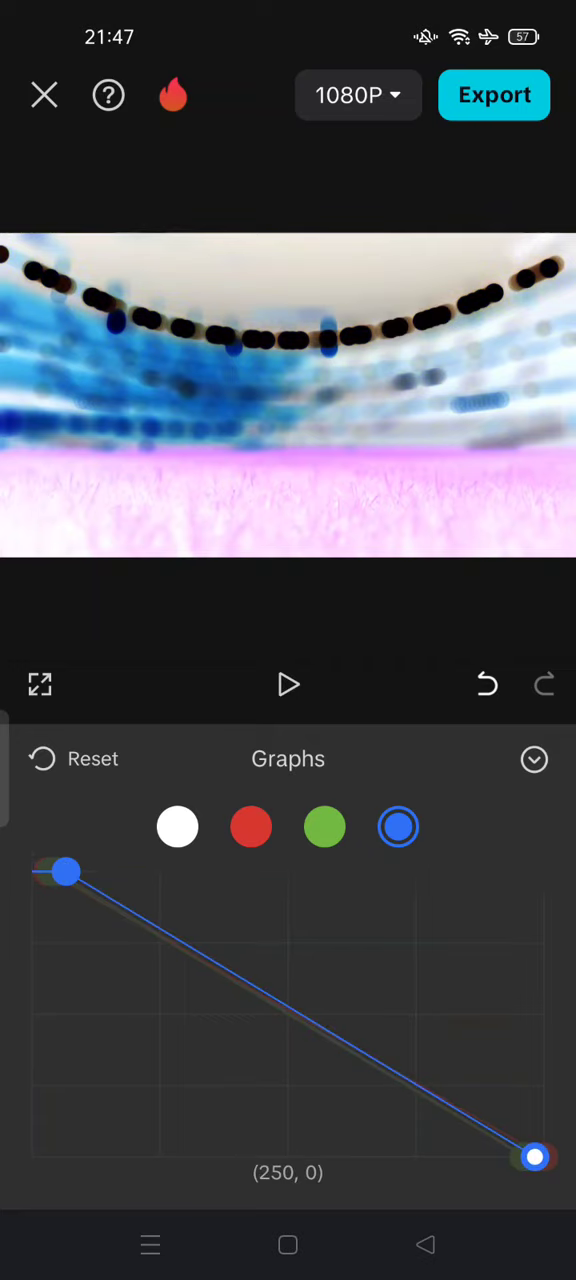
click(534, 758)
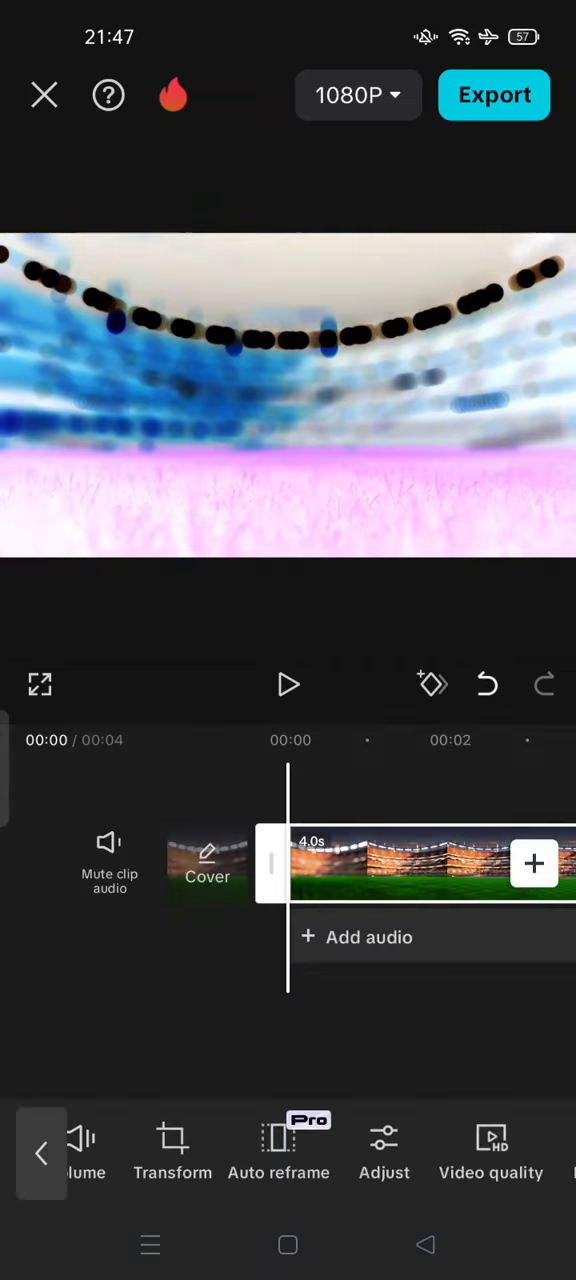
scroll(320, 1150, left, 6)
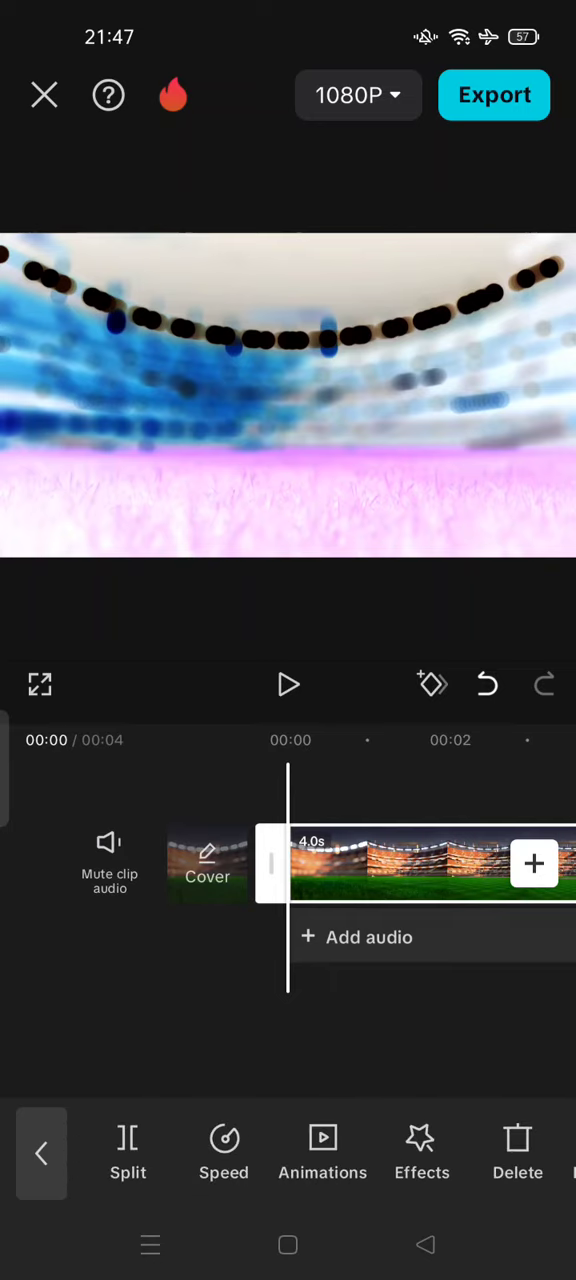
Step: Search the video effects collection for Blur
click(421, 1150)
click(155, 1150)
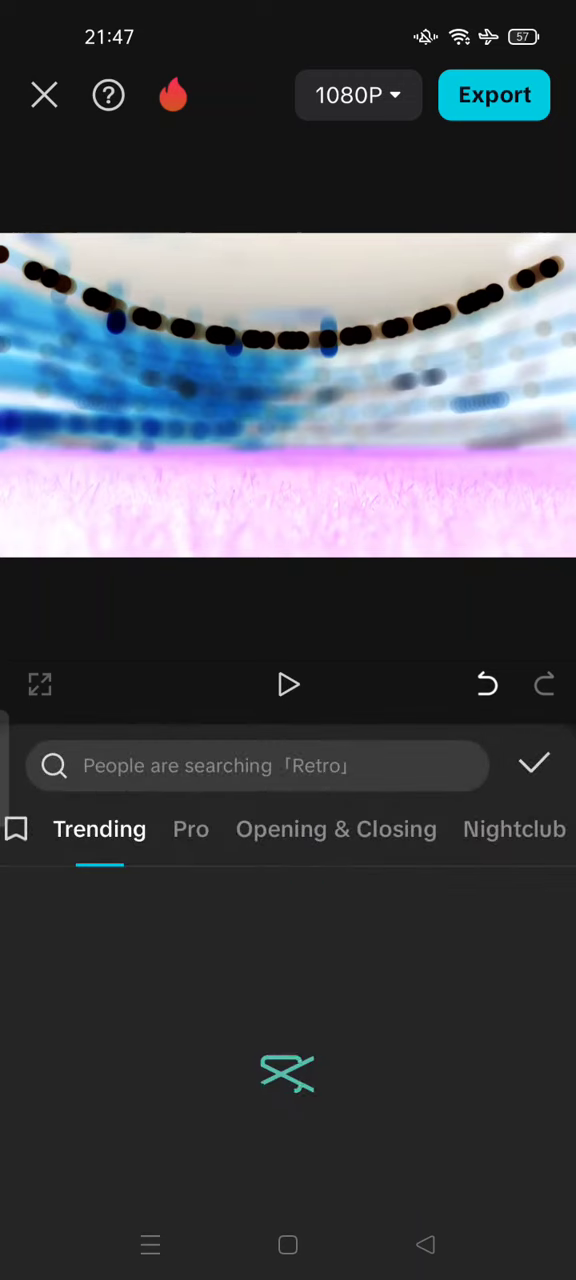
click(373, 757)
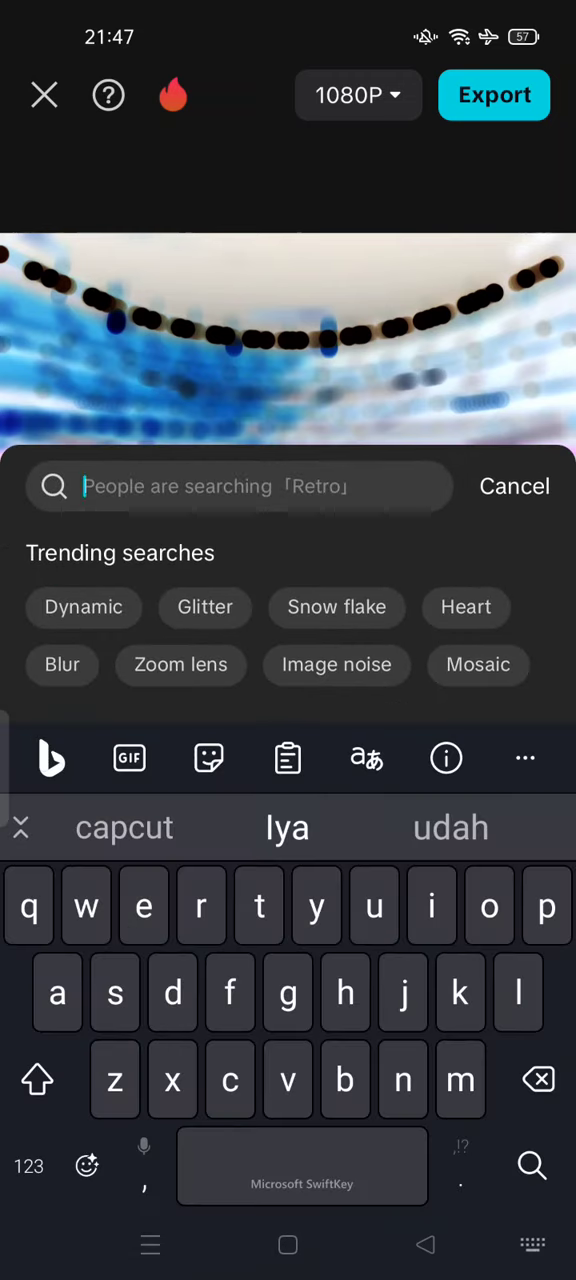
click(62, 664)
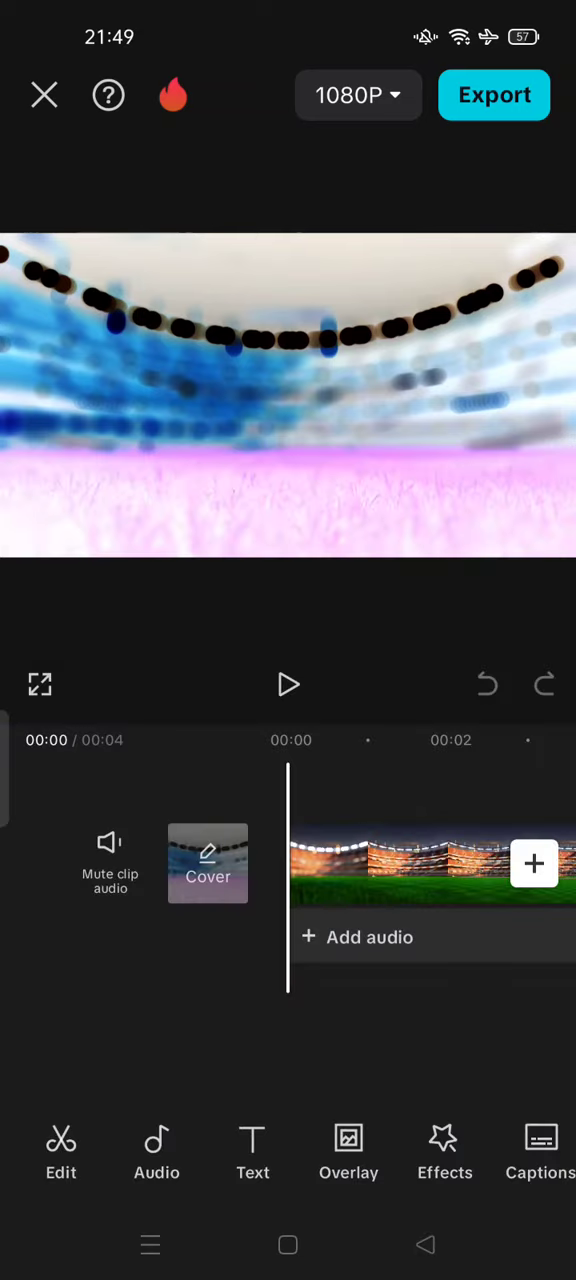
Step: Scrub through the inverted stadium clip, then save and close the project
mouse_move(400, 1060)
mouse_down()
mouse_move(216, 1028)
mouse_move(400, 1060)
mouse_move(302, 1068)
mouse_move(100, 1060)
mouse_up()
drag(370, 995, 570, 995)
mouse_move(430, 990)
mouse_down()
mouse_move(330, 990)
mouse_move(430, 990)
mouse_up()
click(45, 95)
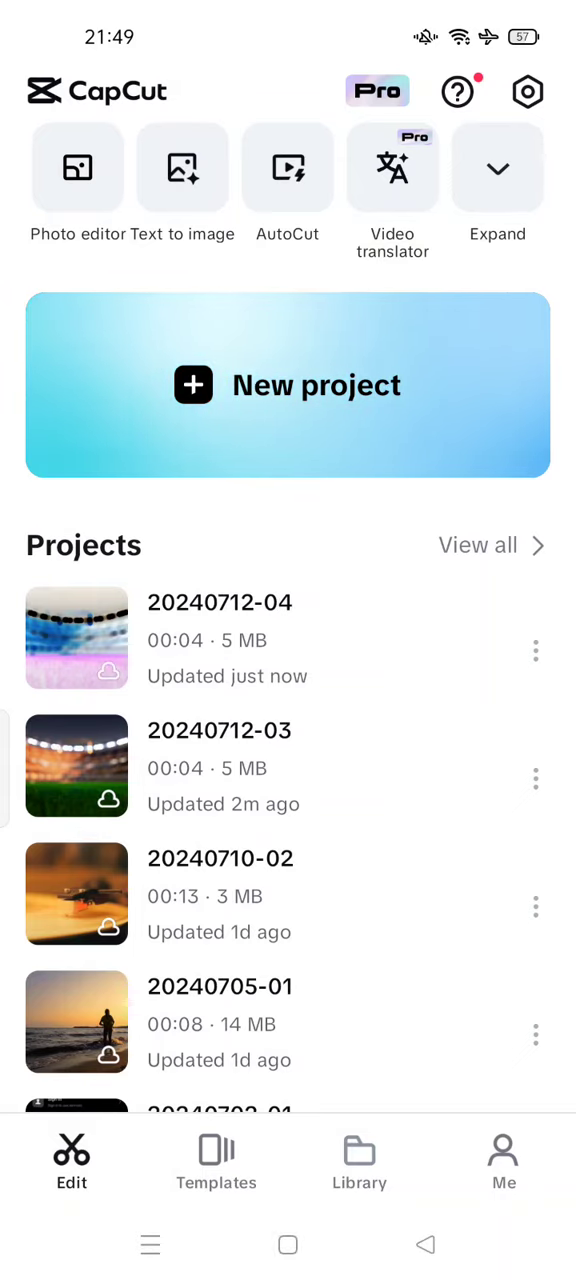
click(220, 766)
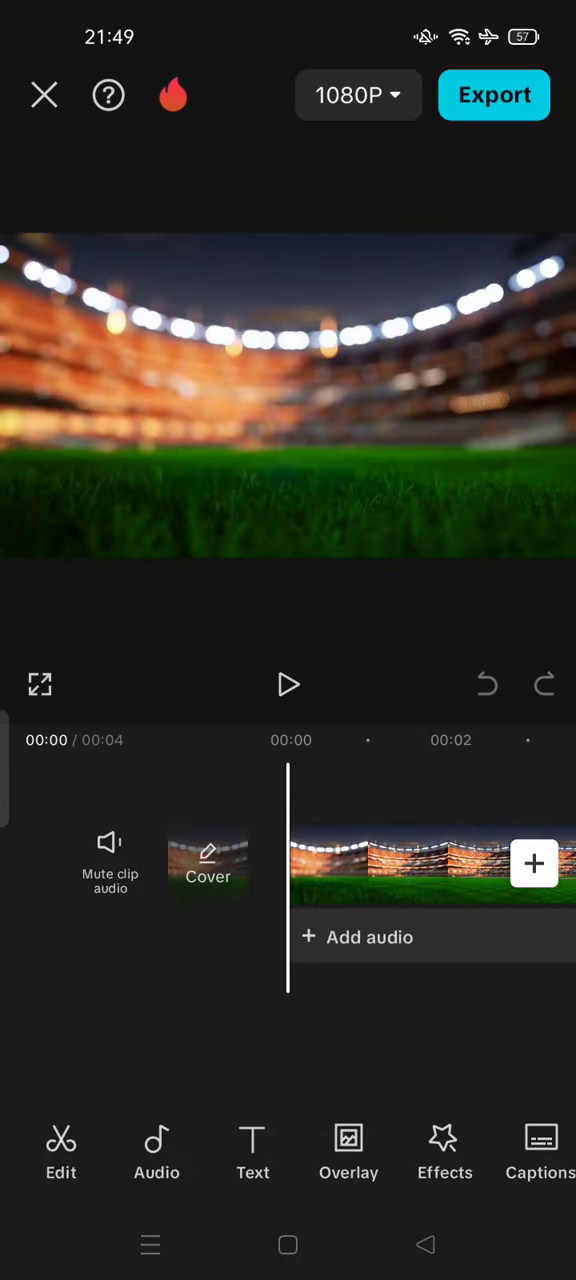
click(420, 862)
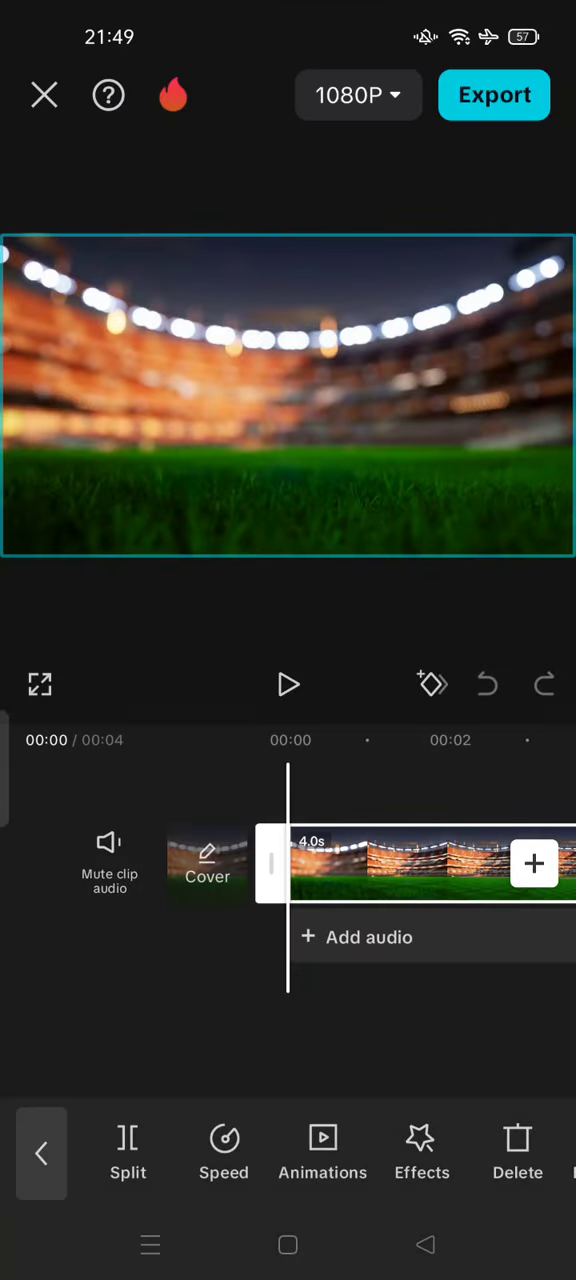
click(288, 1020)
click(345, 1143)
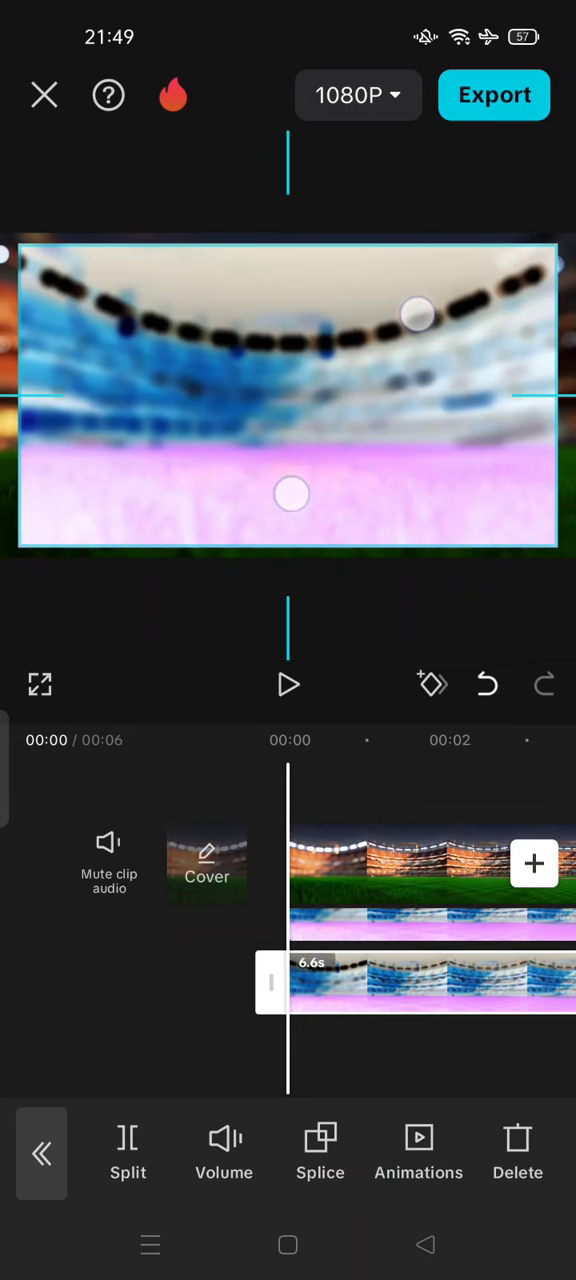
Step: Enlarge the inverted overlay to the frame width and drag it over the frame
drag(300, 480, 280, 508)
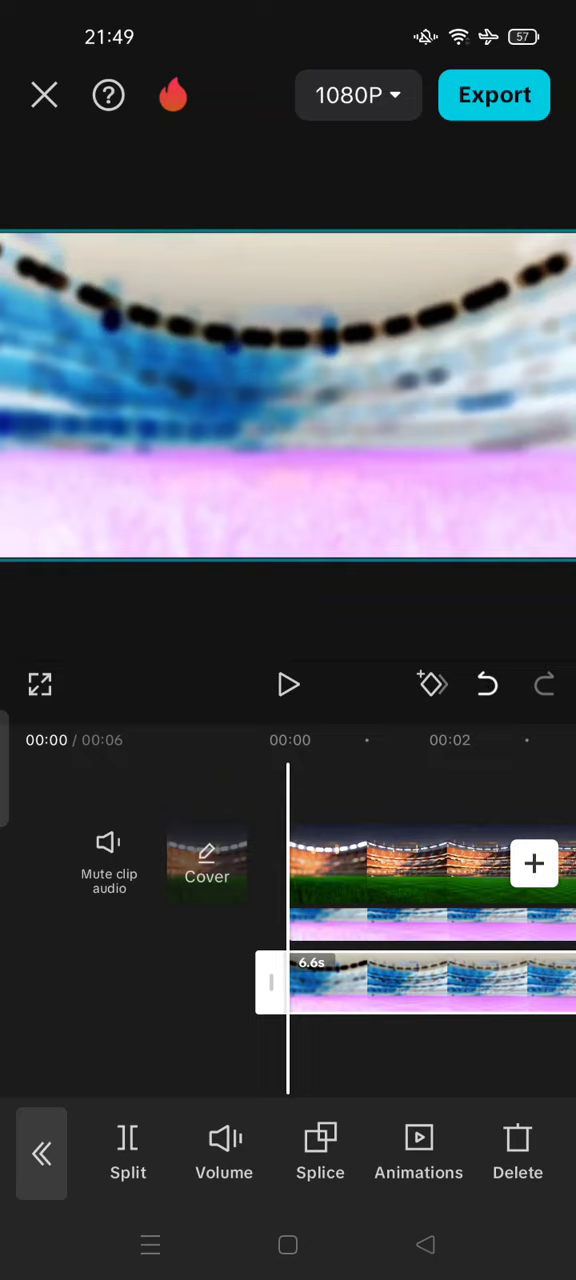
drag(245, 465, 268, 572)
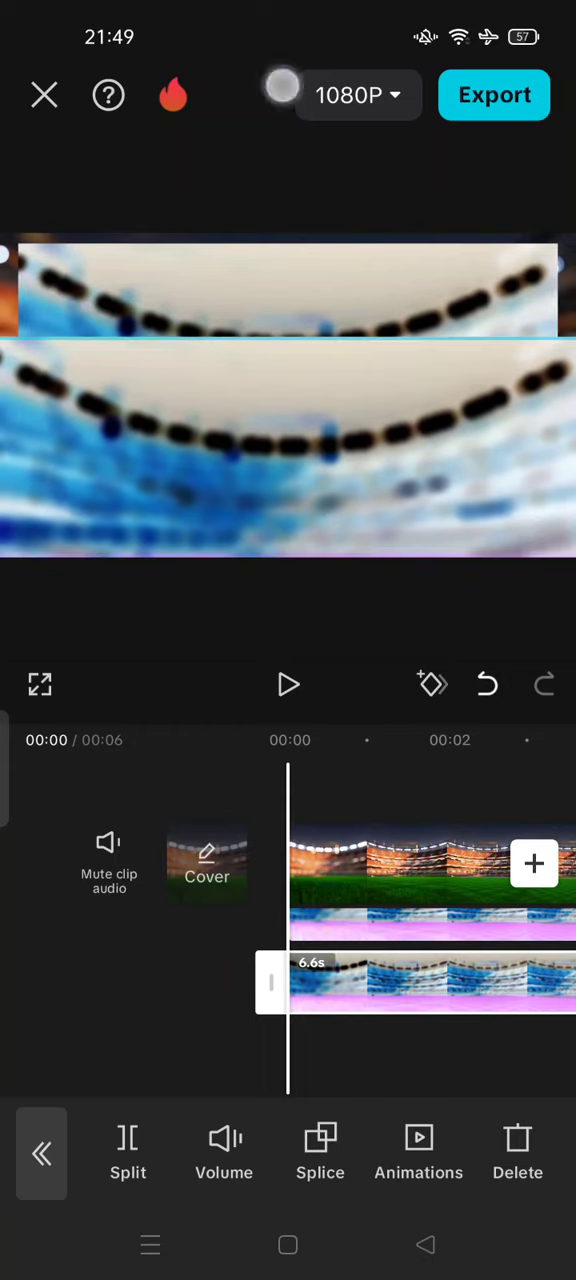
Step: Set the overlay's blend mode to Burn and lower its opacity to 19
click(320, 1150)
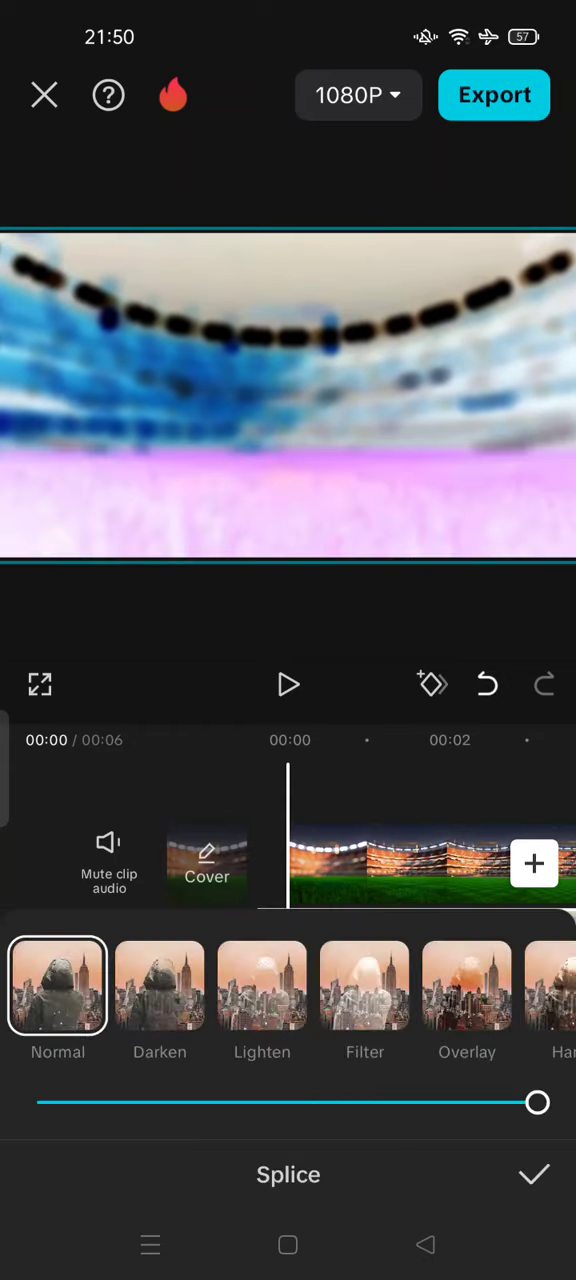
drag(450, 985, 150, 985)
drag(450, 985, 250, 985)
click(331, 987)
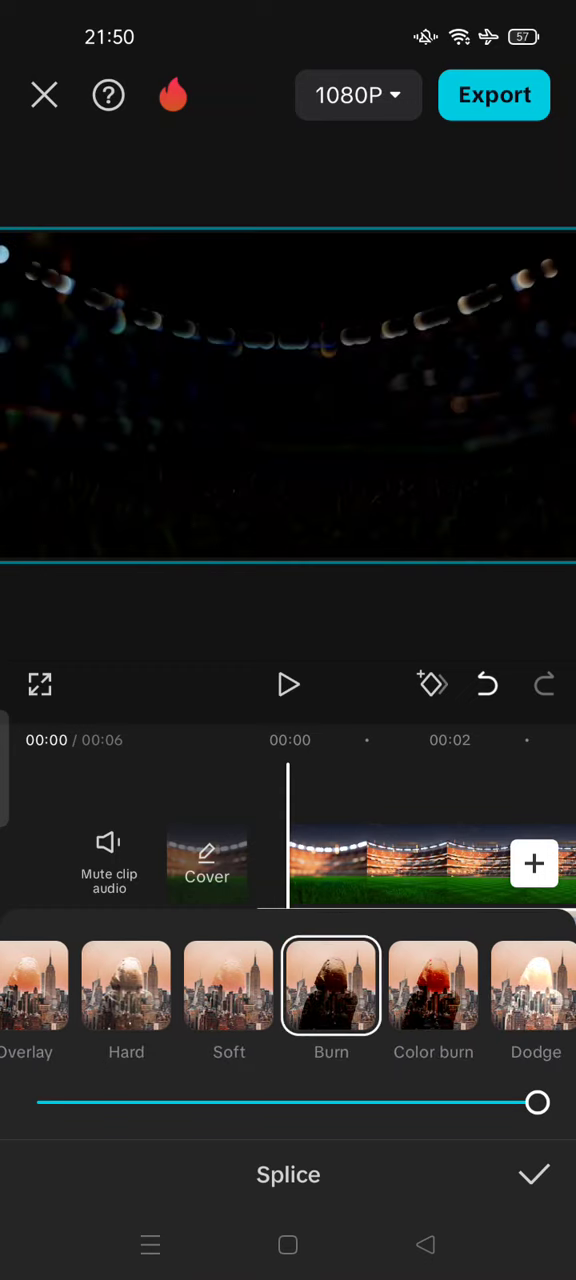
mouse_move(314, 1103)
mouse_down()
mouse_move(200, 1110)
mouse_move(200, 1103)
mouse_move(125, 1103)
mouse_move(310, 1103)
mouse_move(72, 1103)
mouse_move(132, 1103)
mouse_up()
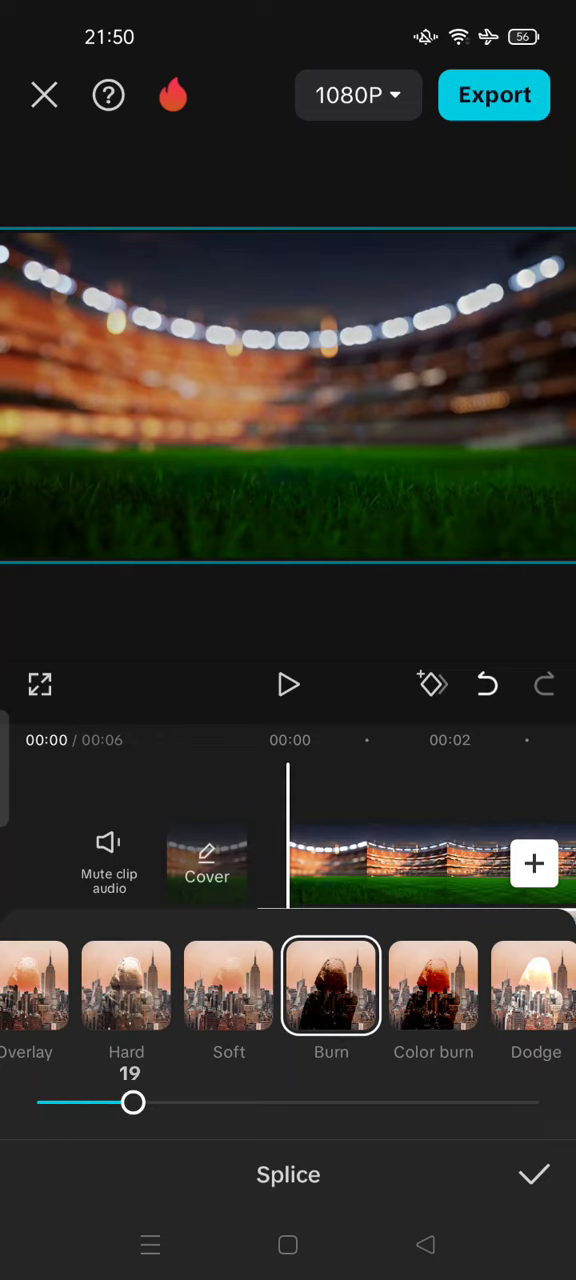
Step: Confirm the Burn blend and play back the finished stadium edit
click(288, 685)
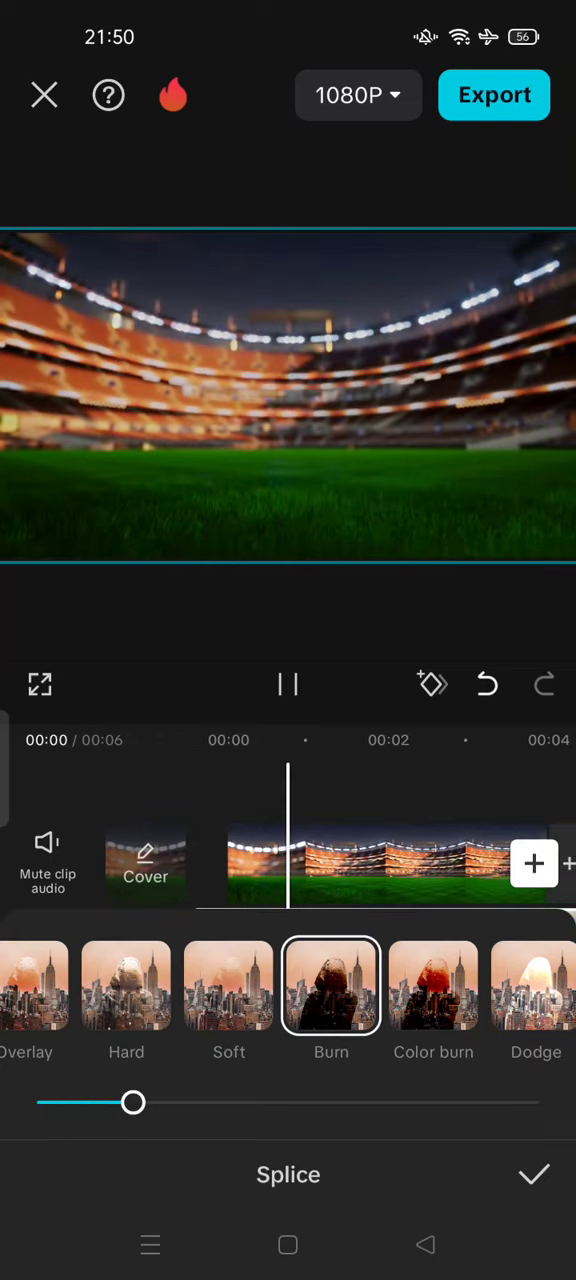
click(533, 1174)
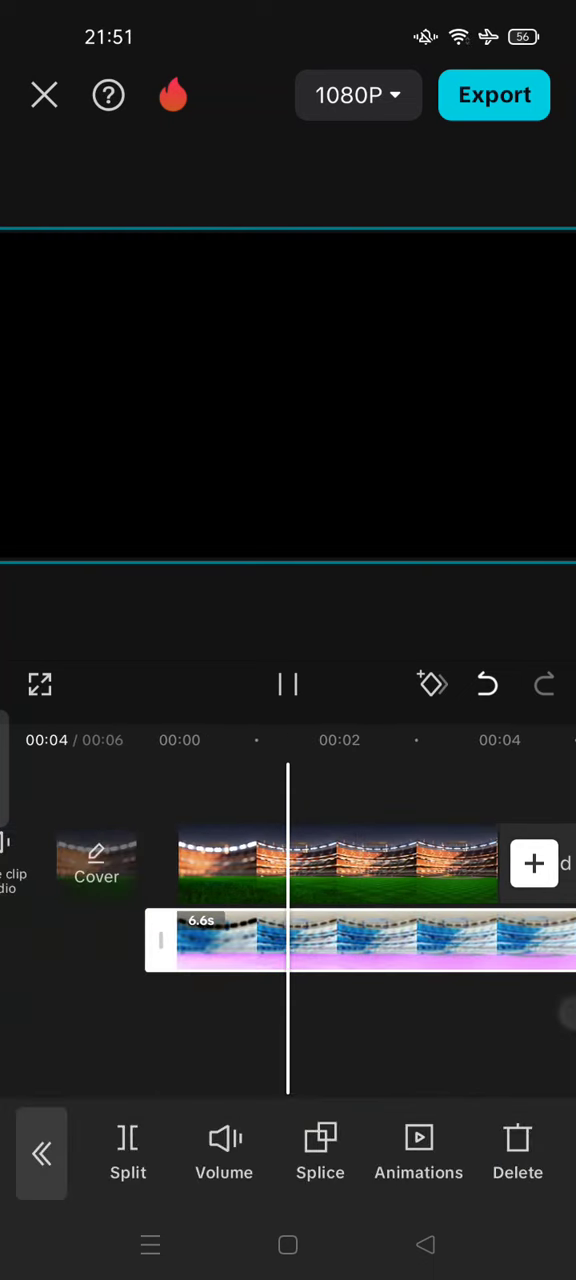
click(400, 862)
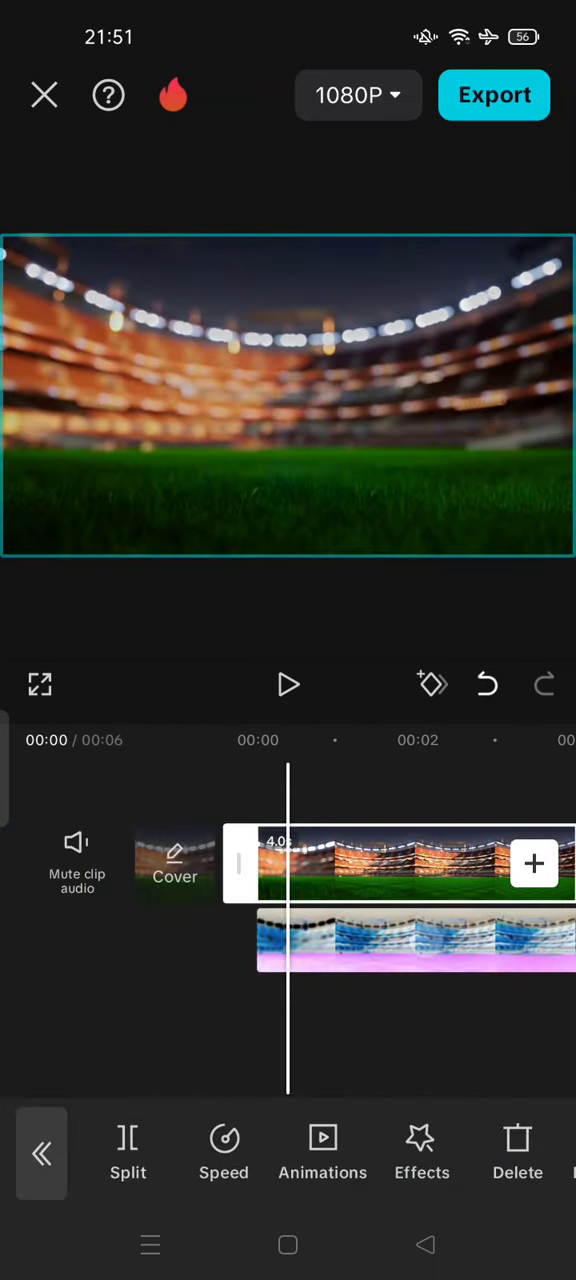
click(420, 943)
click(288, 684)
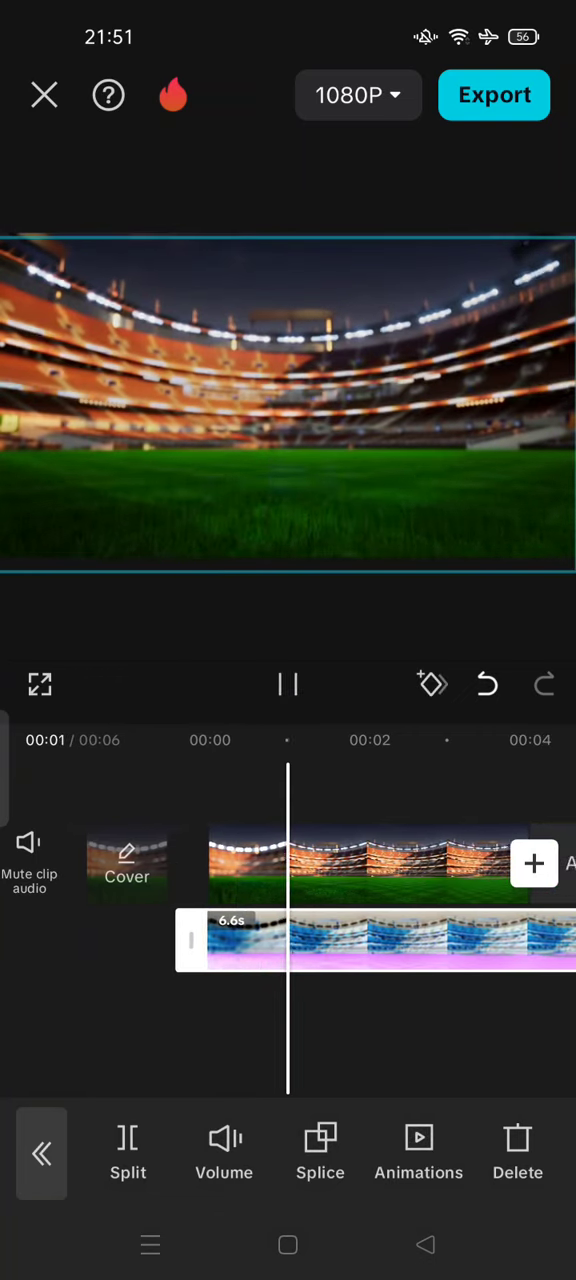